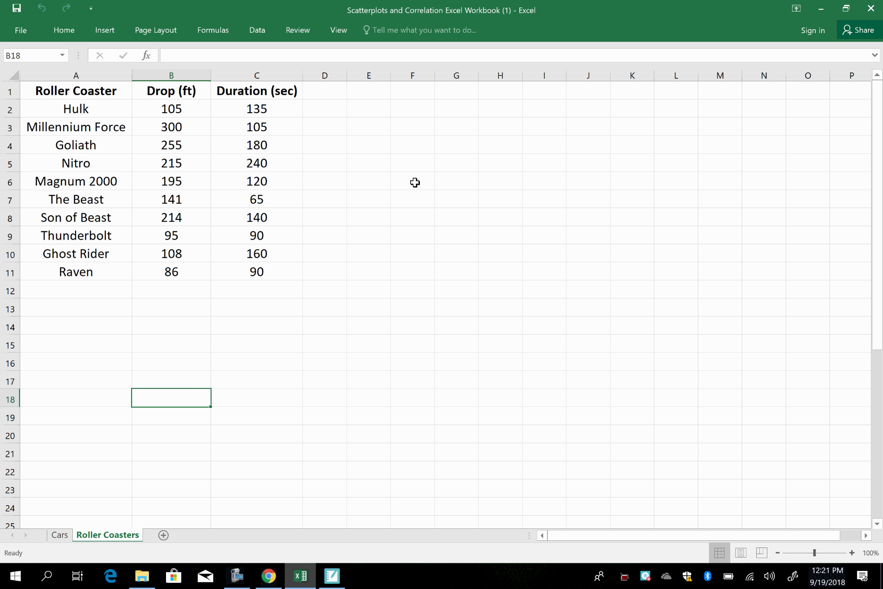
# - Insert the recommended scatter chart from the Drop and Duration data in B1:C11
pyautogui.click(364, 150)
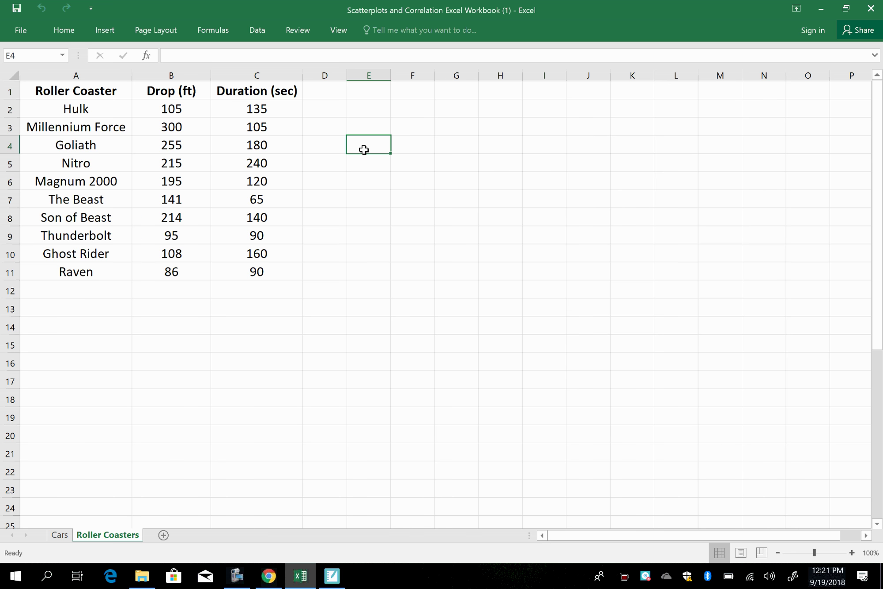
pyautogui.click(175, 91)
pyautogui.moveTo(238, 108); pyautogui.dragTo(256, 271)
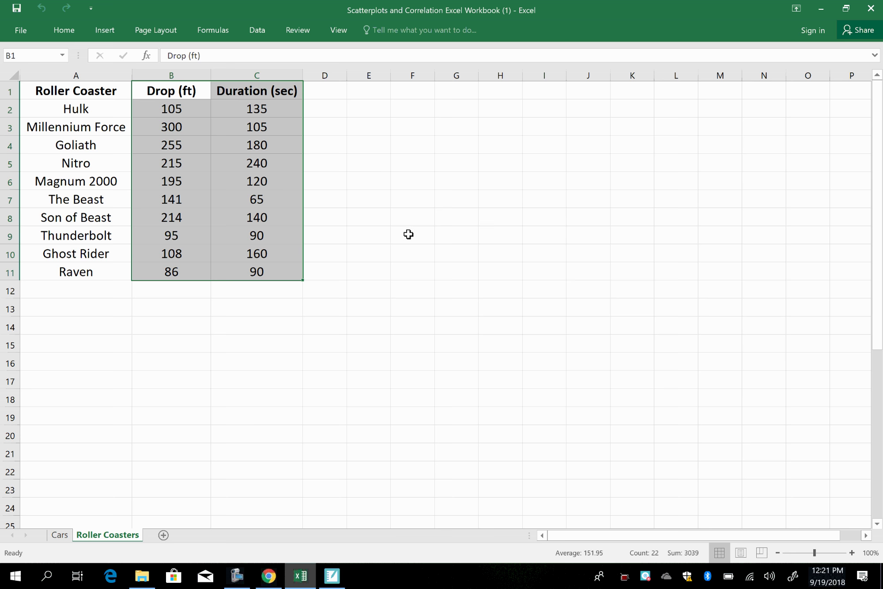
pyautogui.click(110, 35)
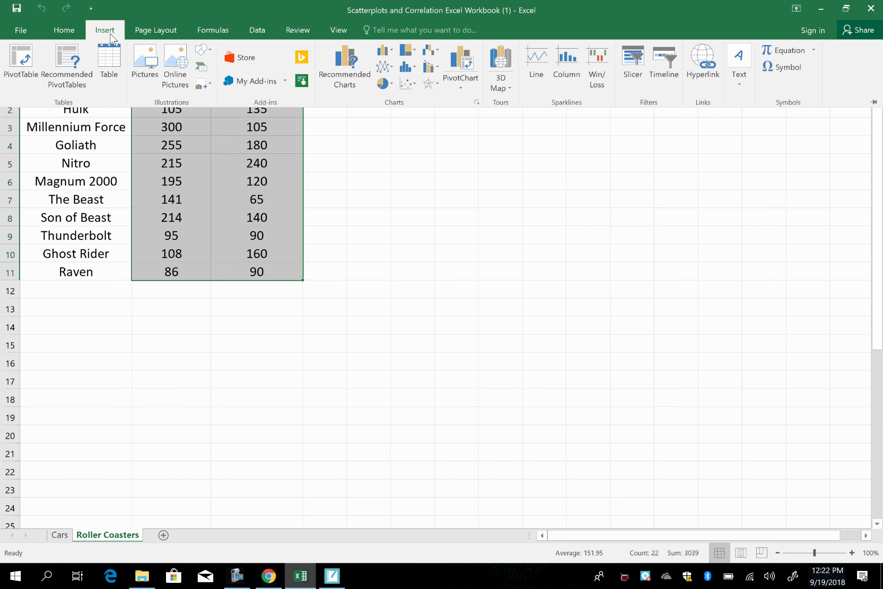
pyautogui.click(349, 84)
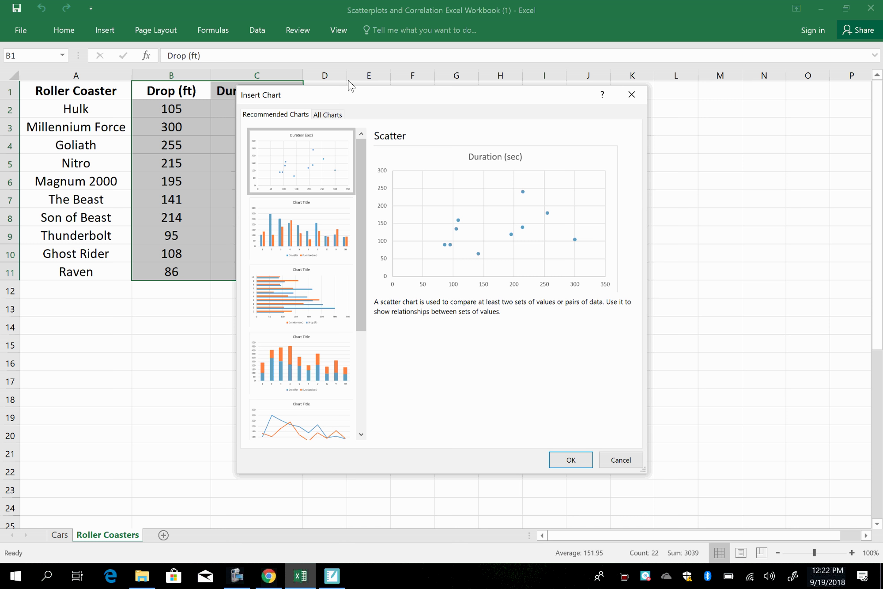
pyautogui.click(575, 462)
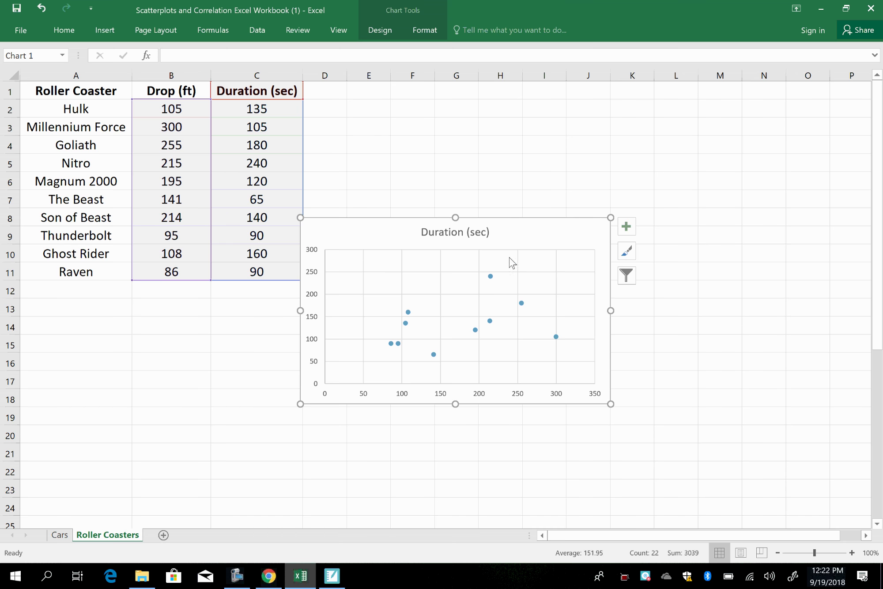
# - Move the scatter chart beside the data table and enlarge it to span columns E to O, rows 5 to 22
pyautogui.moveTo(535, 236); pyautogui.dragTo(581, 170)
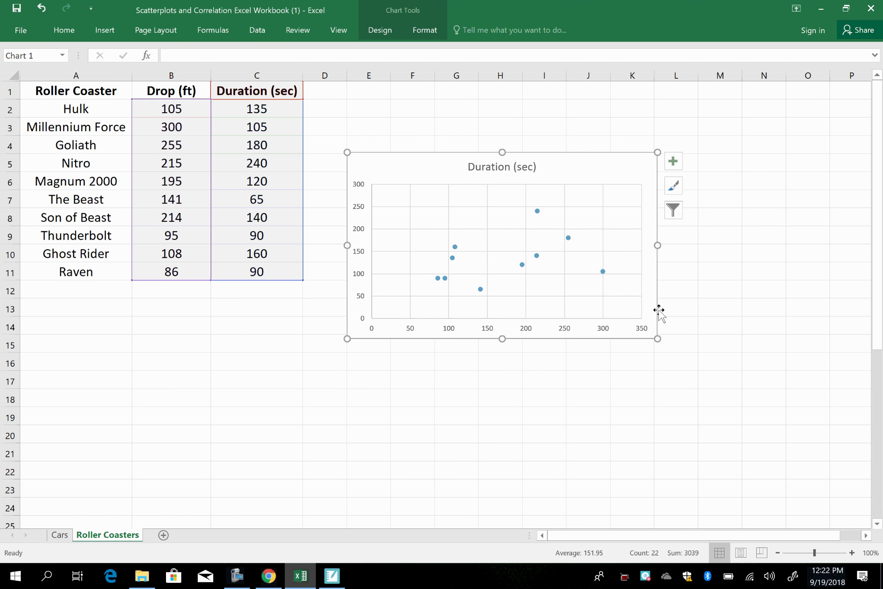
pyautogui.moveTo(658, 341); pyautogui.dragTo(830, 482)
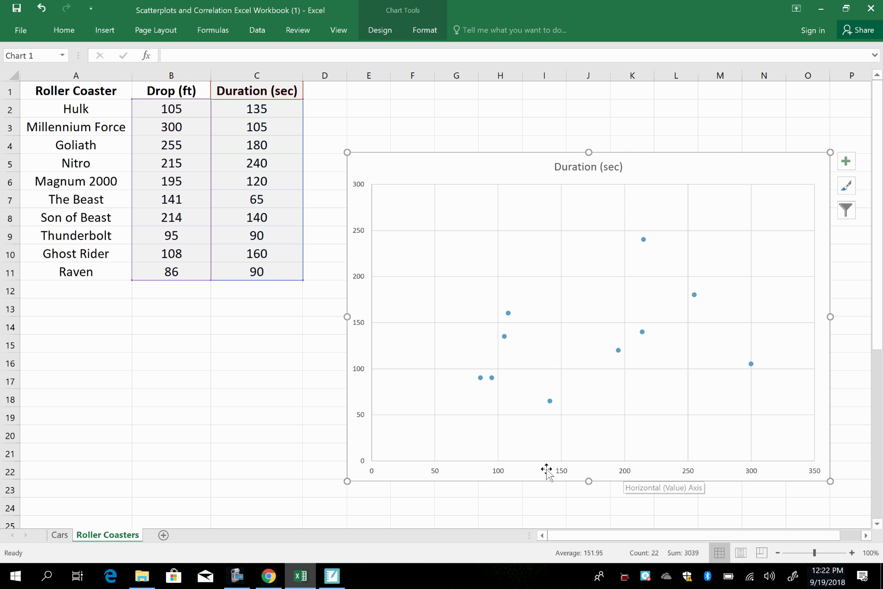
# - Set the minimum bound of the chart's horizontal axis to 75 and close the axis formatting options
pyautogui.rightClick(622, 470)
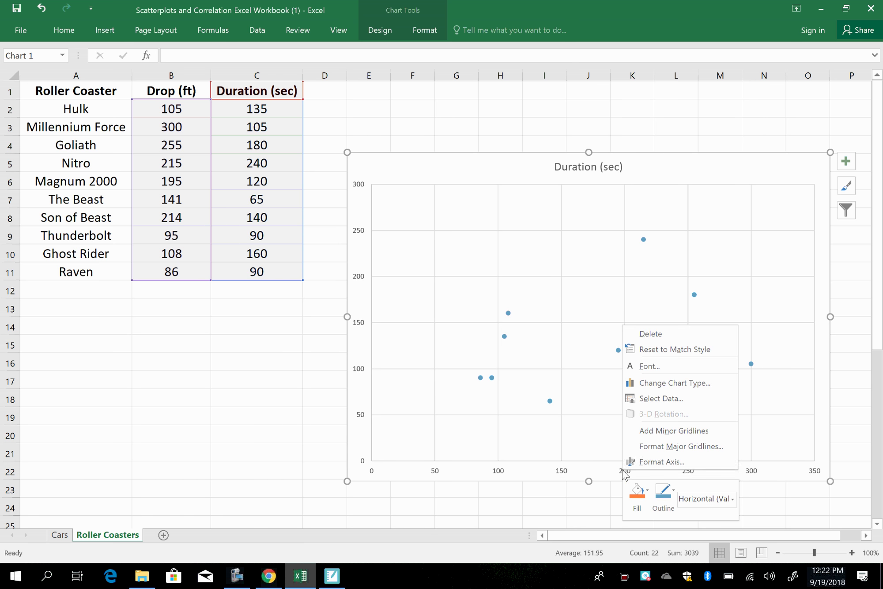
pyautogui.click(652, 461)
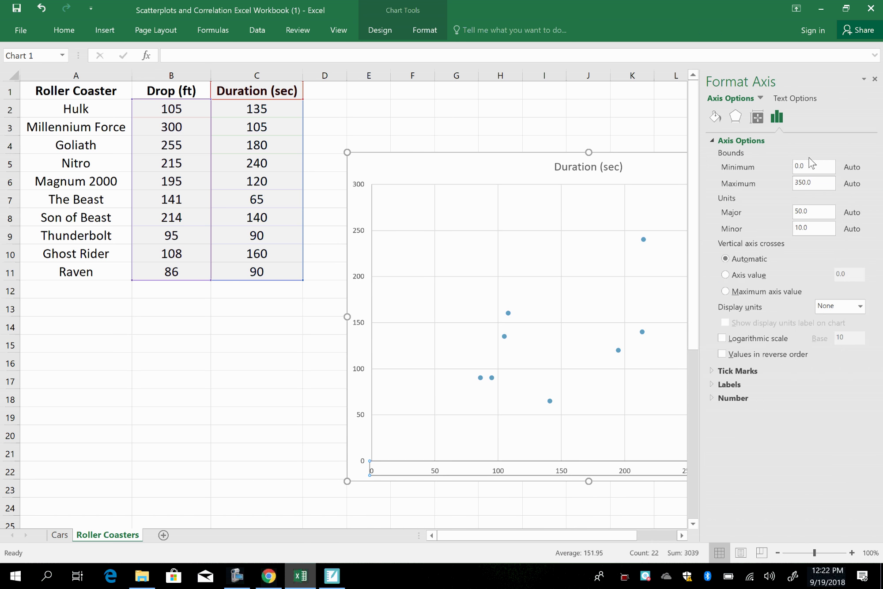
pyautogui.click(811, 165)
pyautogui.write('75')
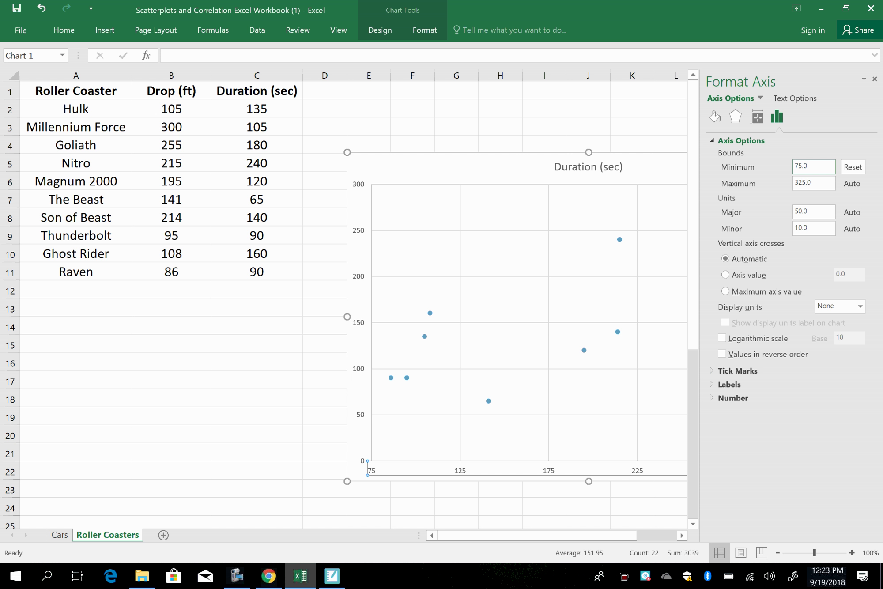
pyautogui.click(874, 79)
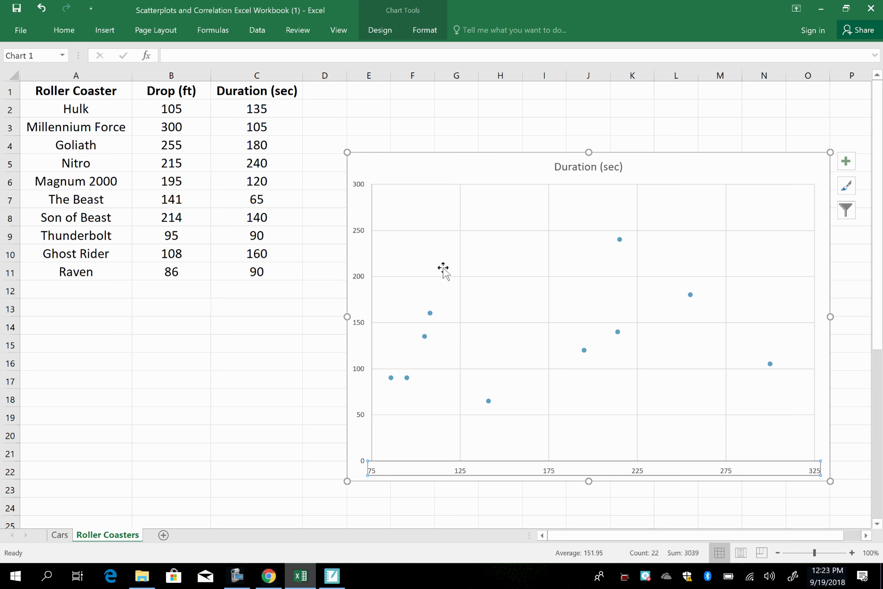
# - Set the vertical axis bounds to a minimum of 60 and a maximum of 250, and close the axis formatting options
pyautogui.rightClick(361, 278)
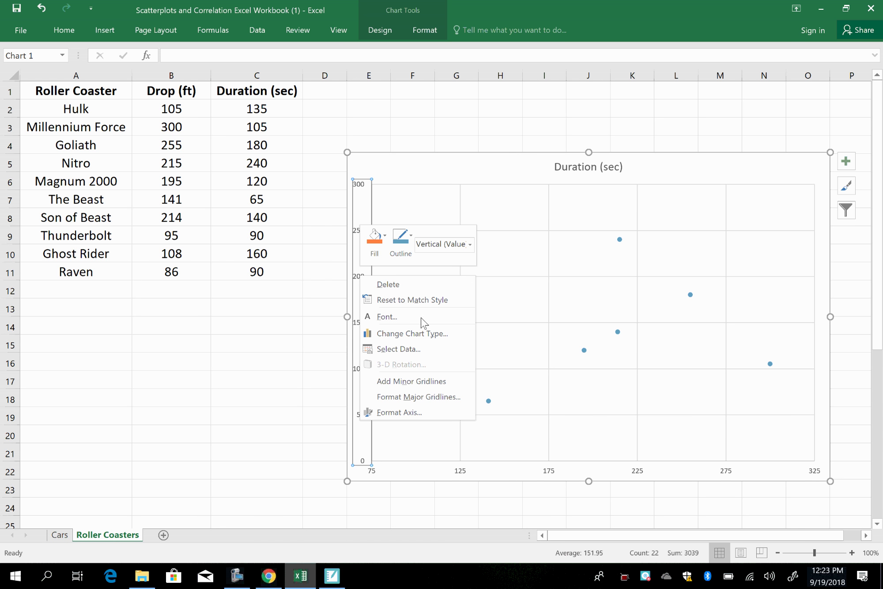
pyautogui.click(418, 412)
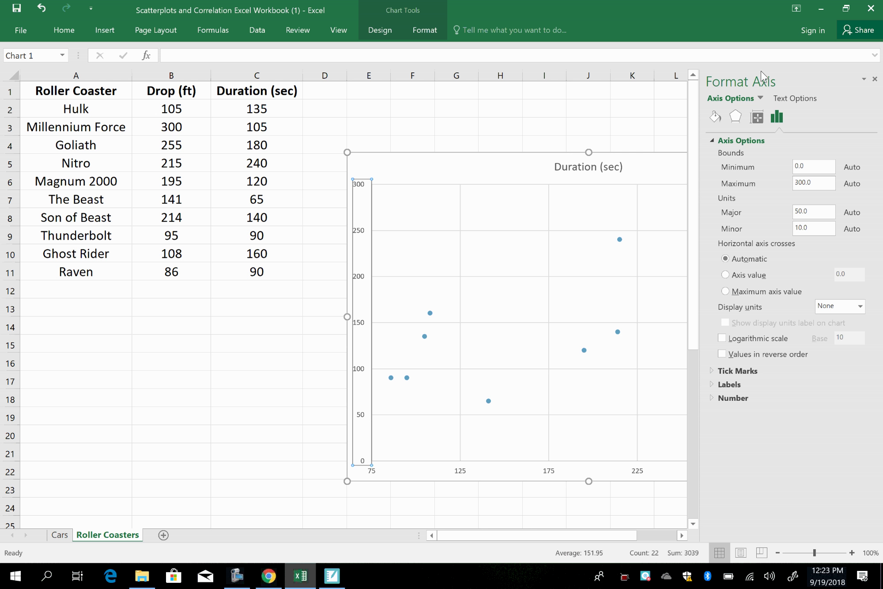
pyautogui.click(808, 168)
pyautogui.write('60')
pyautogui.click(815, 179)
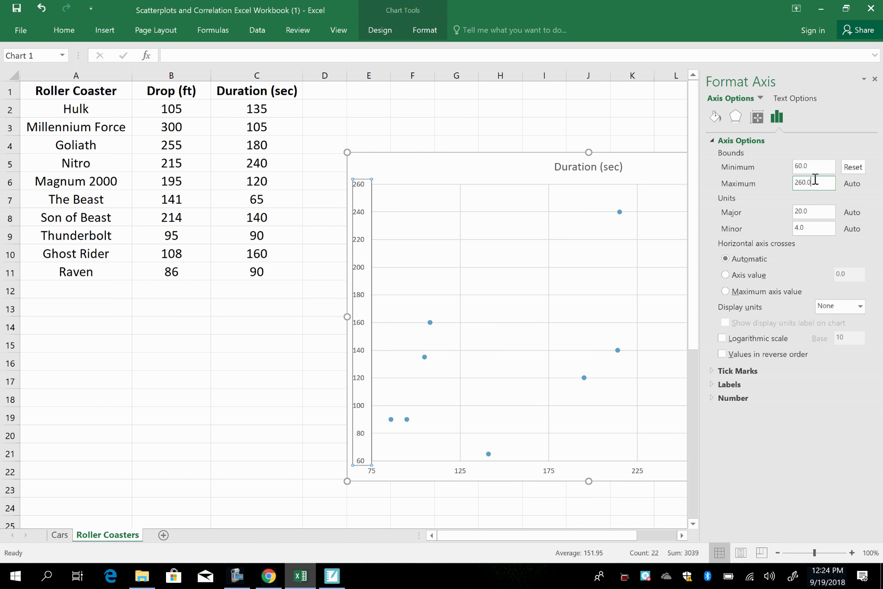
pyautogui.press('BackSpace')
pyautogui.press('BackSpace')
pyautogui.press('BackSpace')
pyautogui.press('BackSpace')
pyautogui.write('50')
pyautogui.click(826, 141)
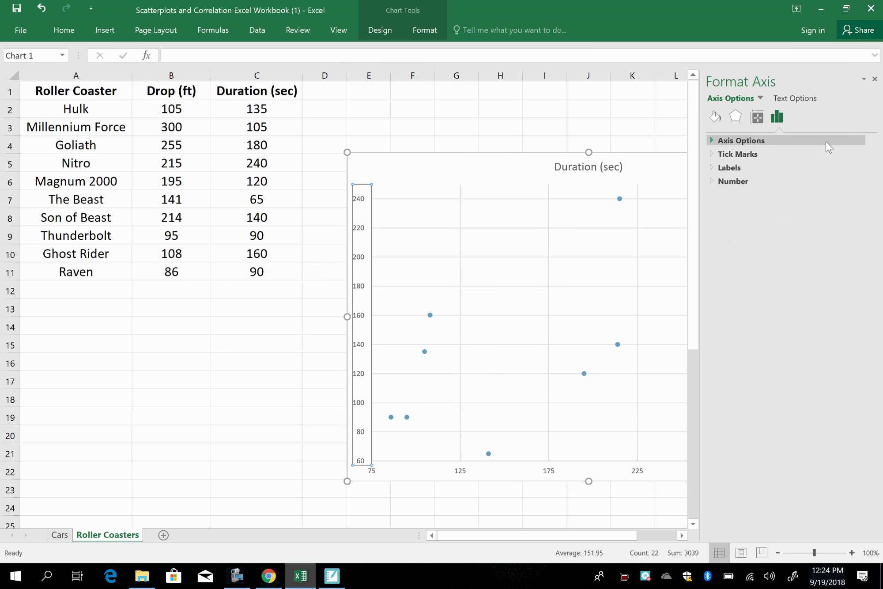
pyautogui.click(806, 142)
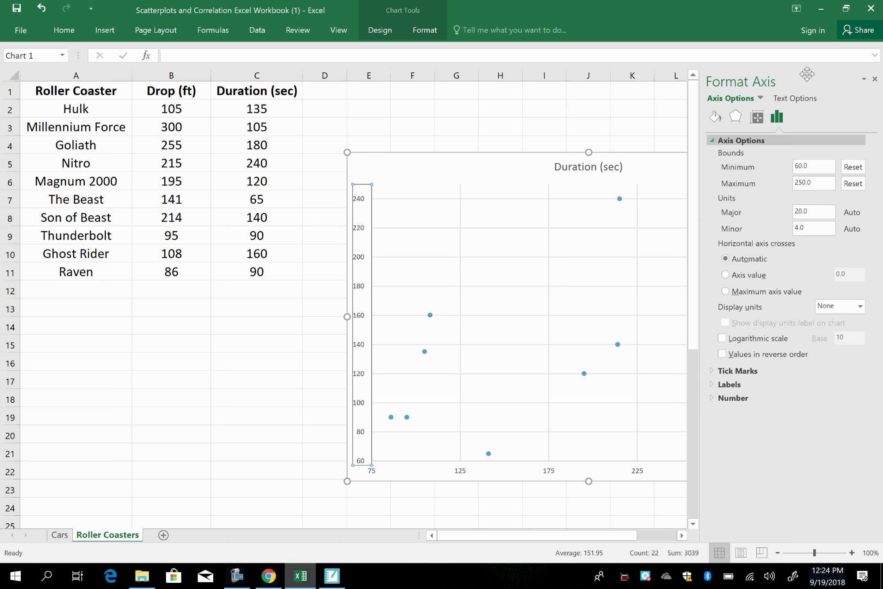
pyautogui.click(875, 79)
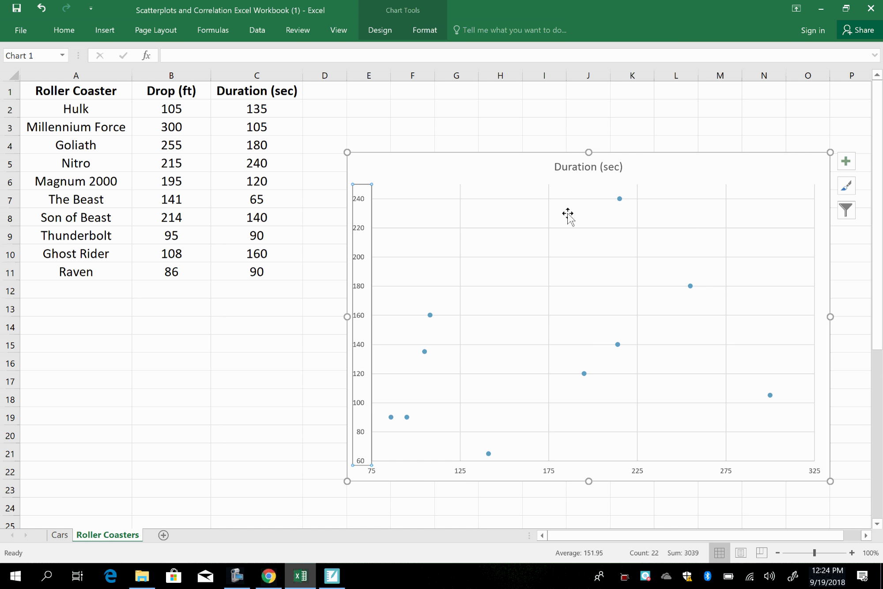
pyautogui.click(512, 179)
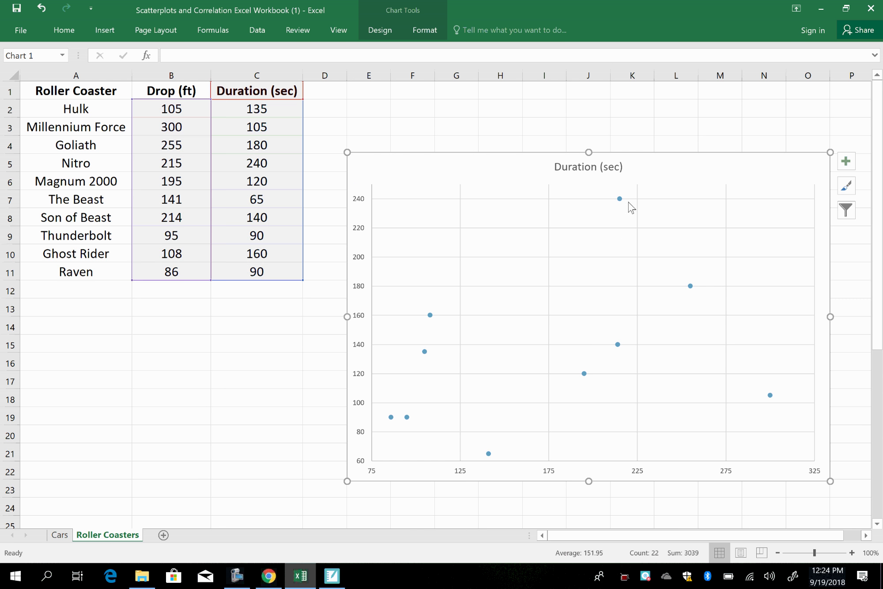
# - Replace the chart title with "Drop height explains Duration of Ride" and close the title formatting options
pyautogui.doubleClick(596, 168)
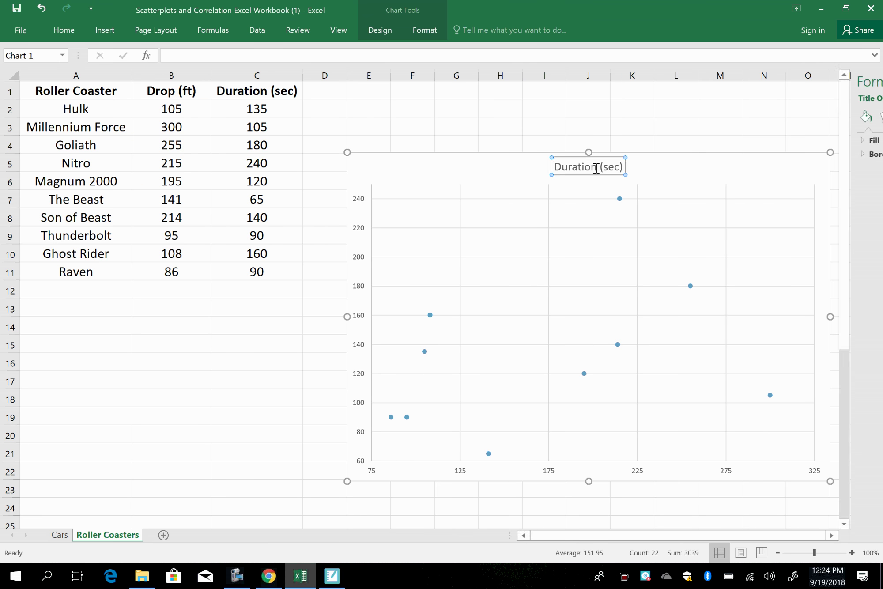
pyautogui.click(598, 167)
pyautogui.tripleClick(598, 167)
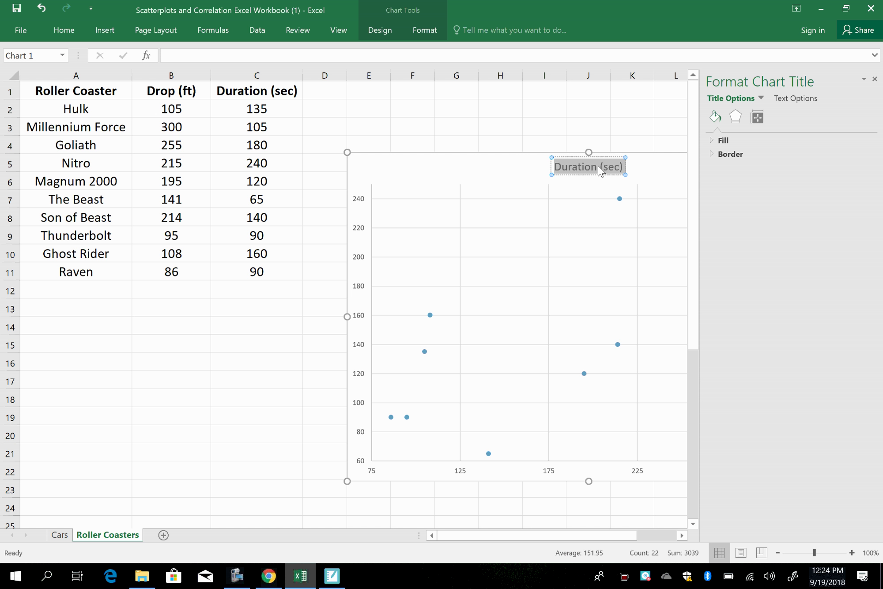
pyautogui.write('Drop')
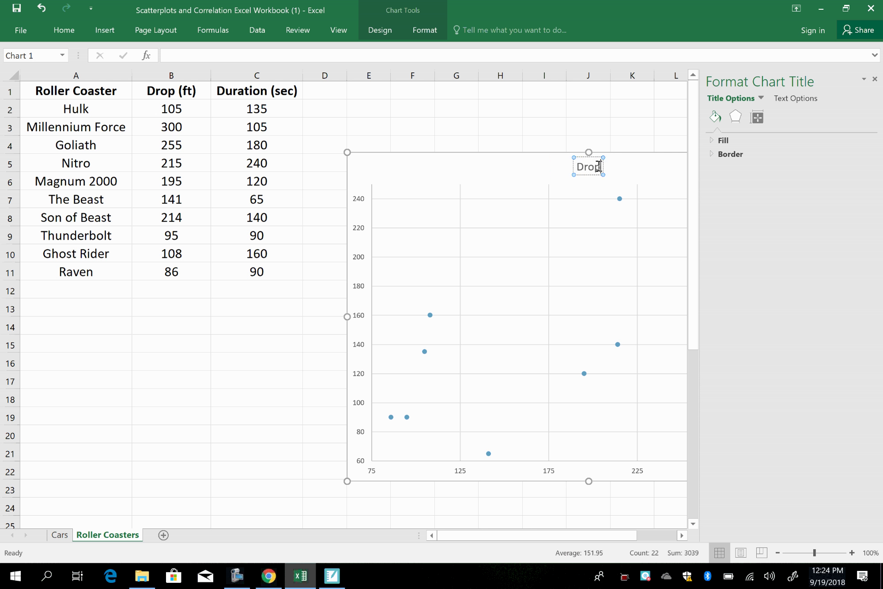
pyautogui.write(' height explain')
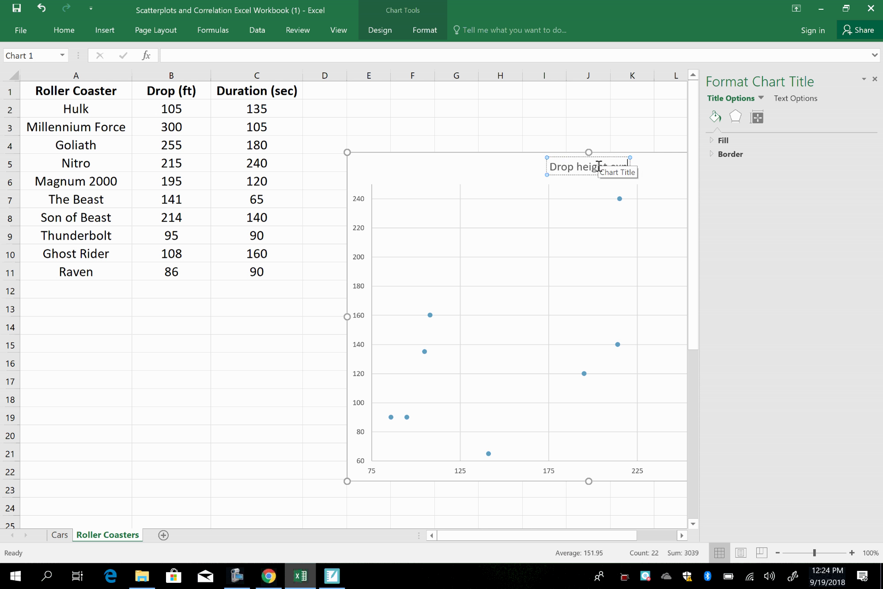
pyautogui.write('s')
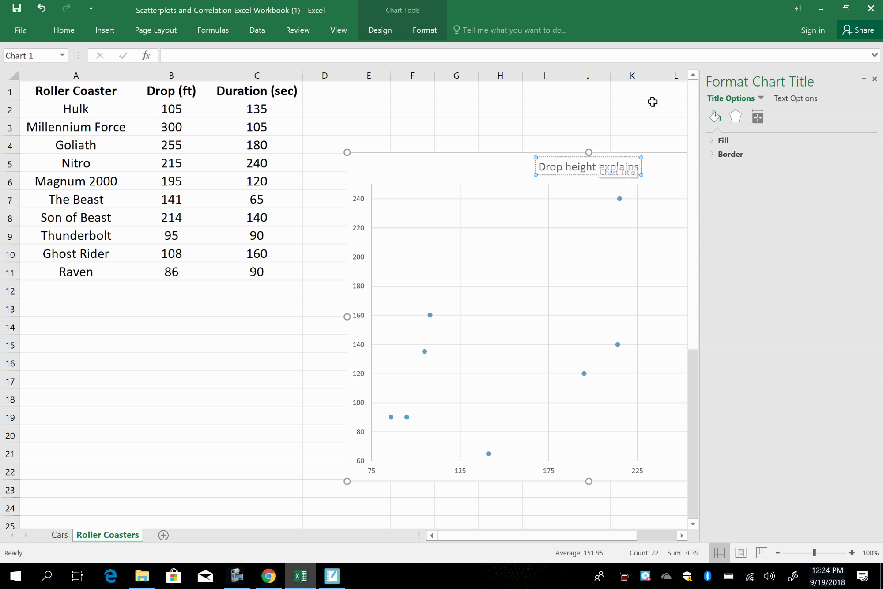
pyautogui.write(' D')
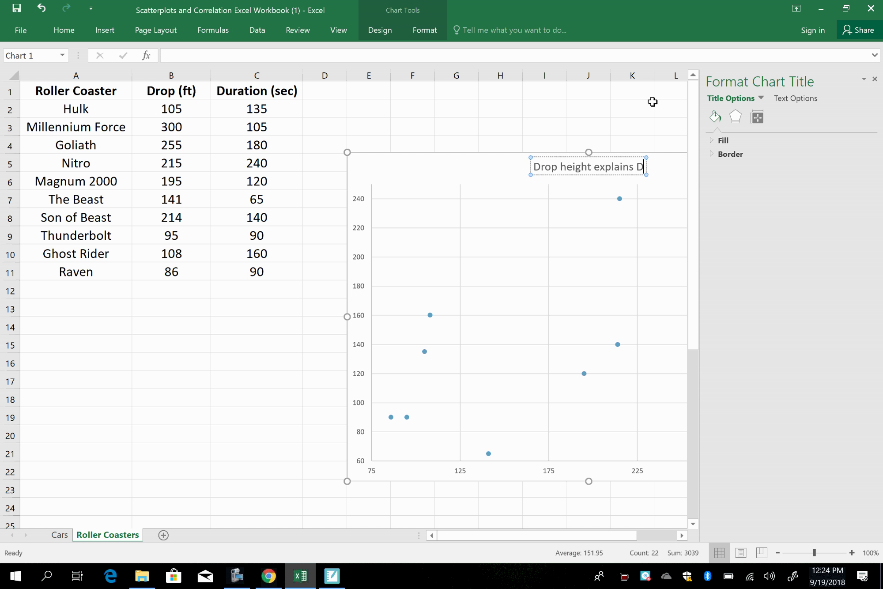
pyautogui.write('uartion of')
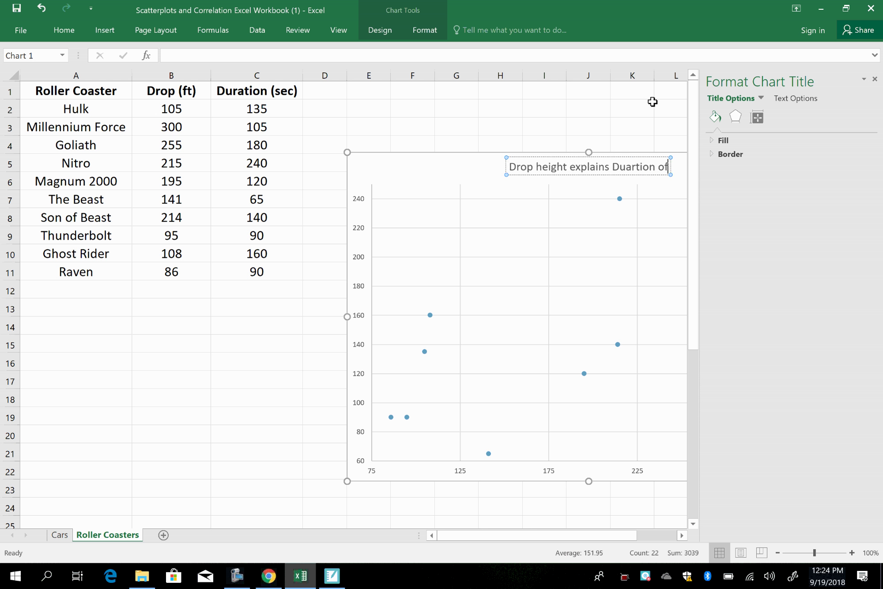
pyautogui.press('BackSpace')
pyautogui.press('BackSpace')
pyautogui.press('BackSpace')
pyautogui.press('BackSpace')
pyautogui.press('BackSpace')
pyautogui.press('BackSpace')
pyautogui.press('BackSpace')
pyautogui.press('BackSpace')
pyautogui.press('BackSpace')
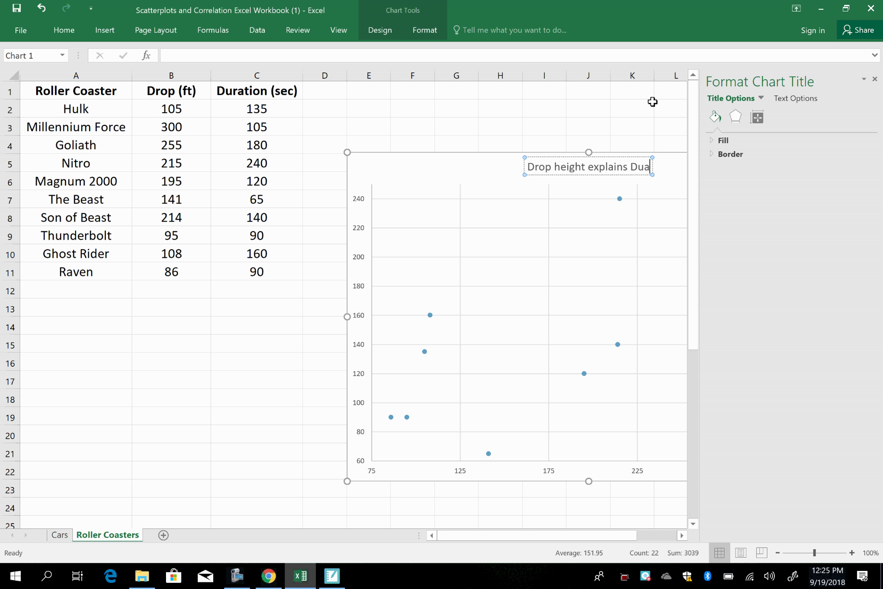
pyautogui.write('ration o')
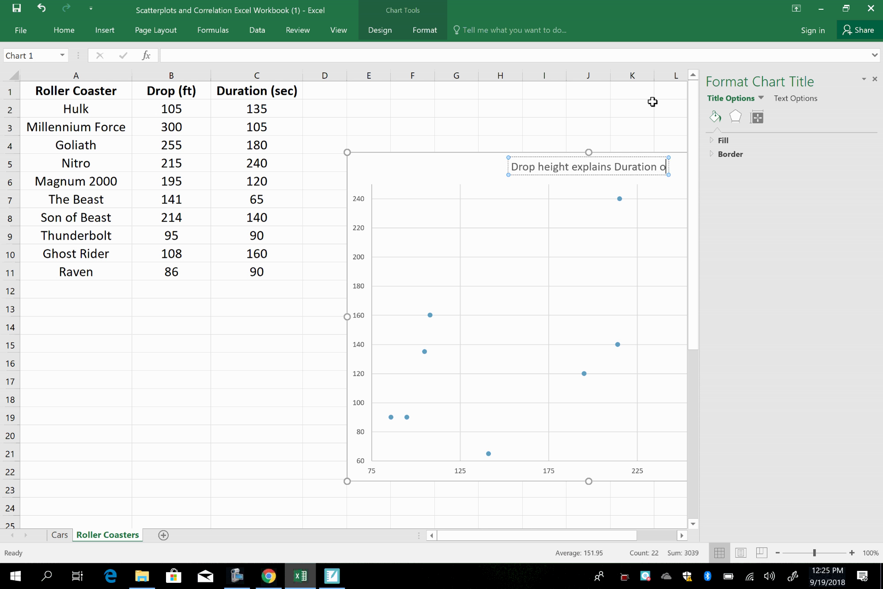
pyautogui.write('f Ride')
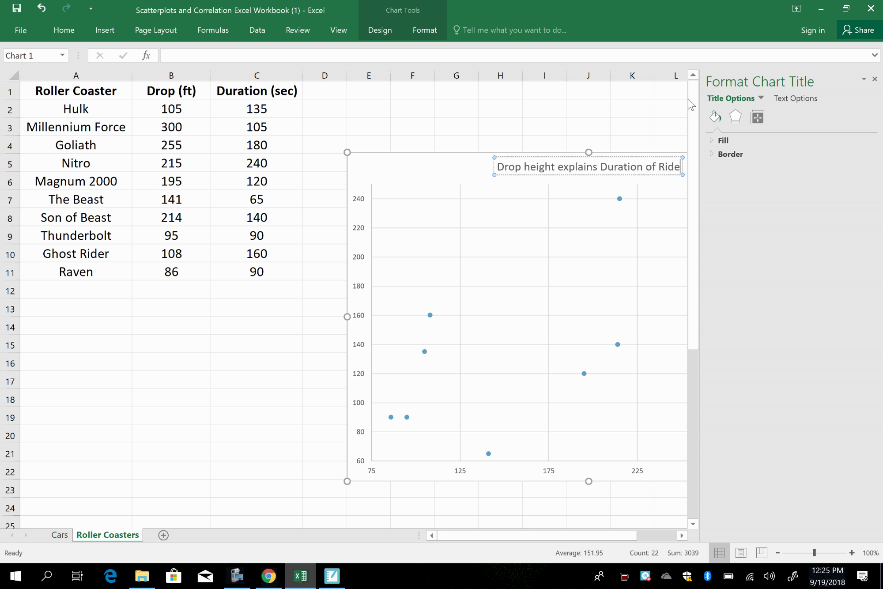
pyautogui.click(875, 78)
pyautogui.click(448, 174)
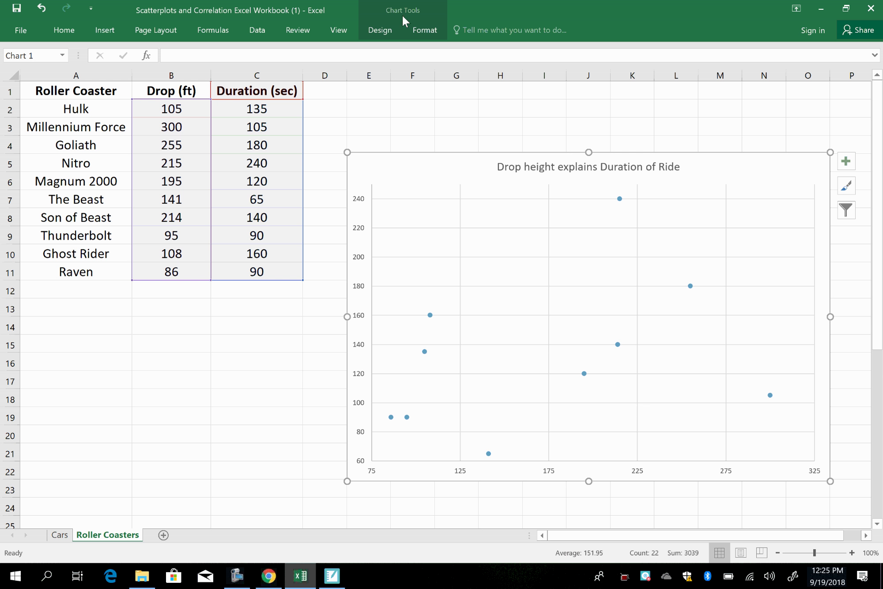
# - Add a primary horizontal axis title to the scatter chart
pyautogui.click(377, 31)
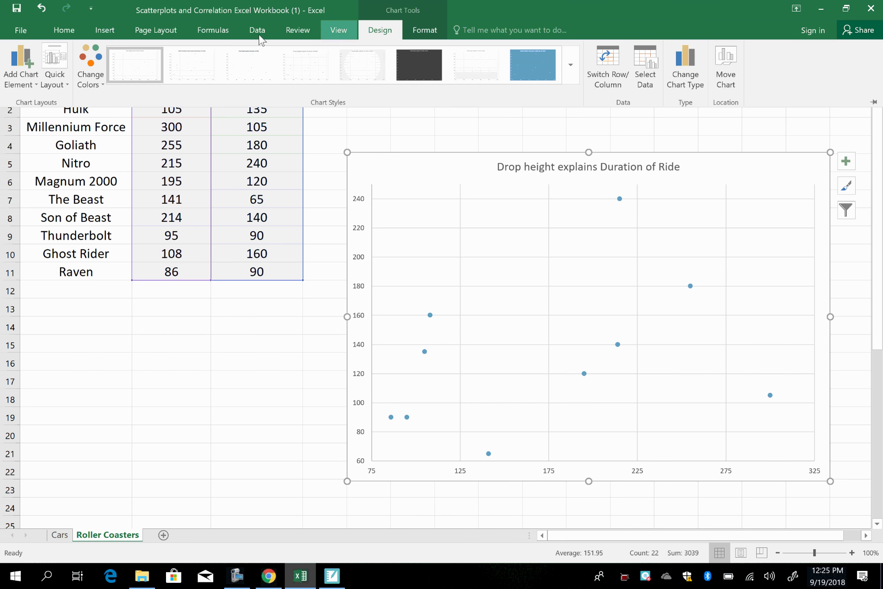
pyautogui.click(23, 80)
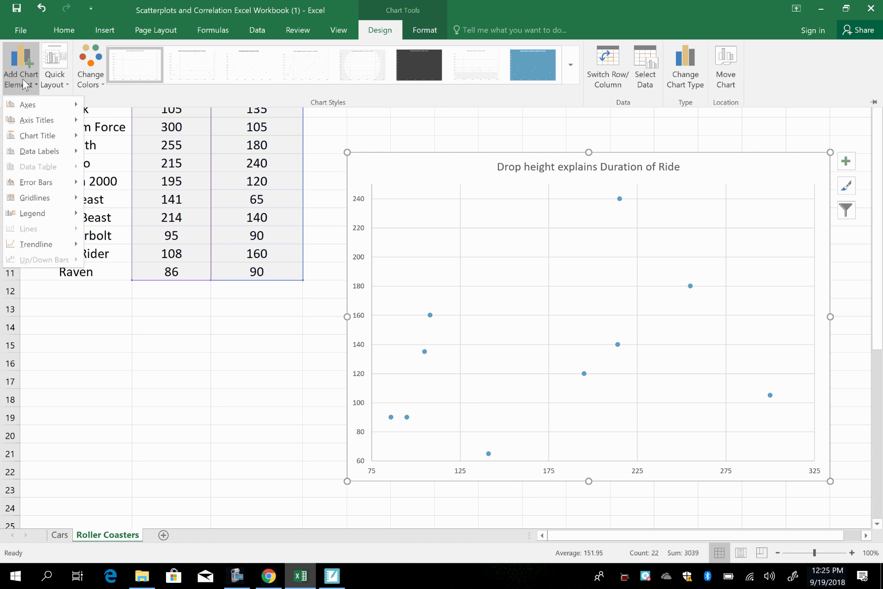
pyautogui.moveTo(32, 124)
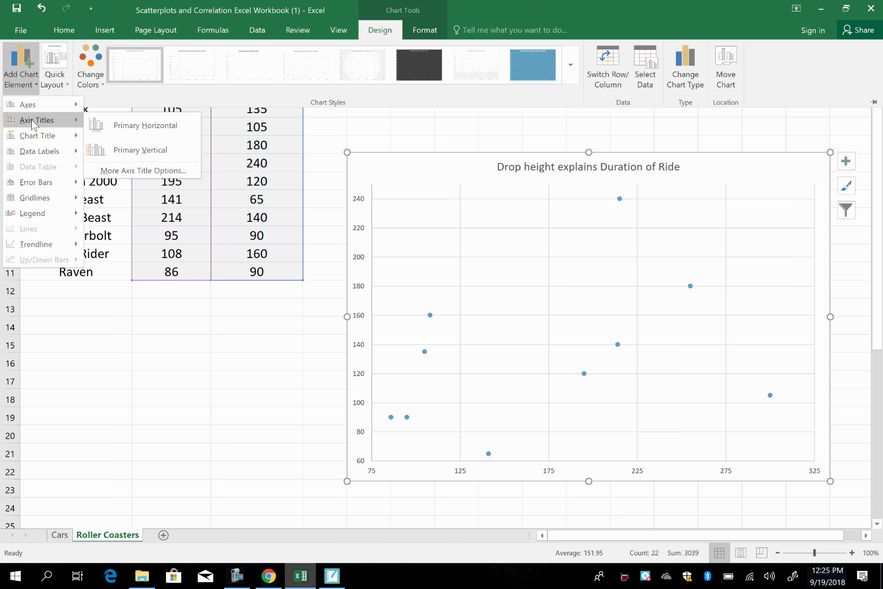
pyautogui.click(134, 123)
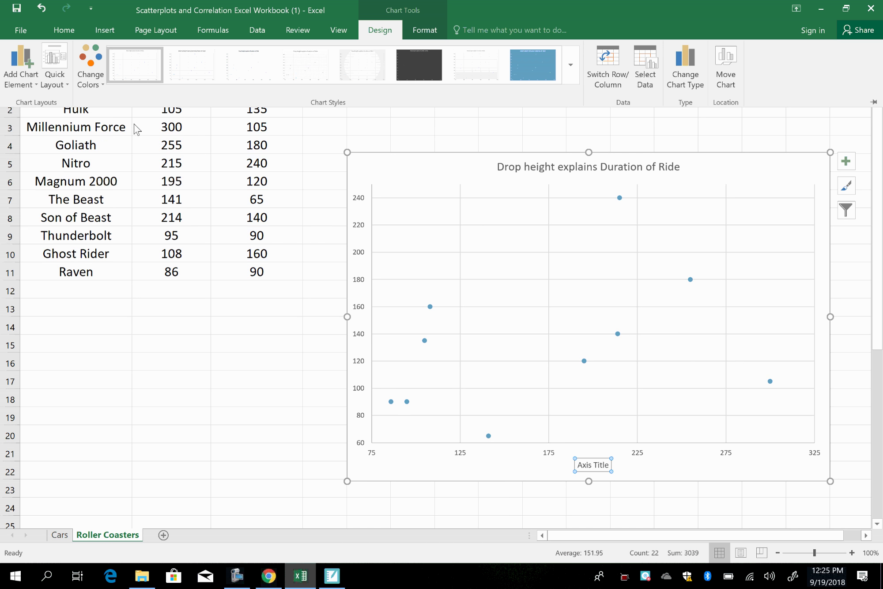
# - Replace the horizontal axis title's placeholder text with "Drop Height (ft)"
pyautogui.click(604, 464)
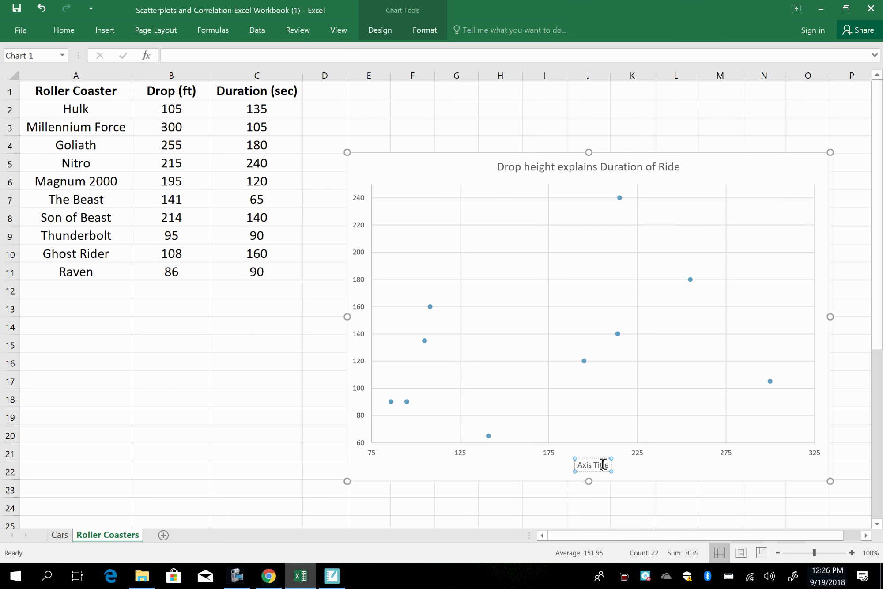
pyautogui.doubleClick(603, 465)
pyautogui.tripleClick(590, 465)
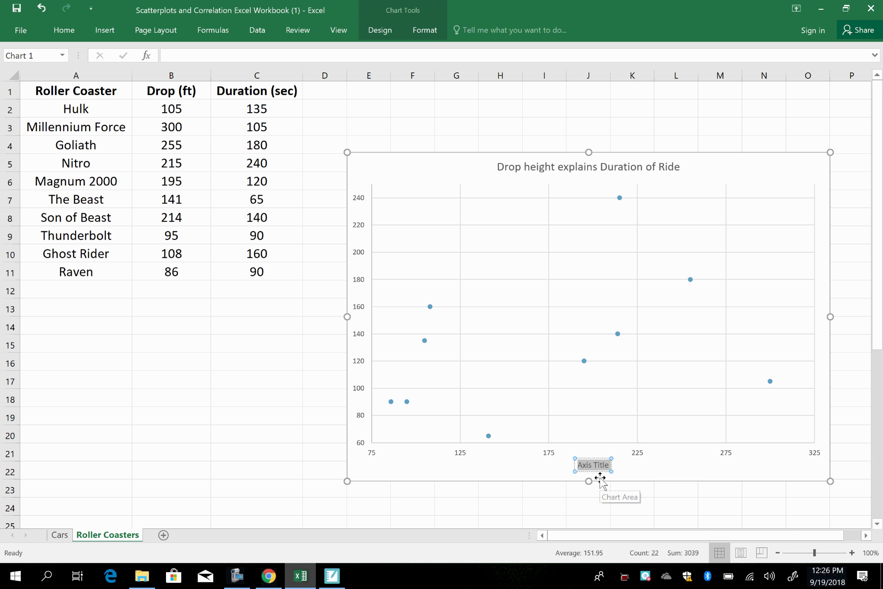
pyautogui.write('Drop He')
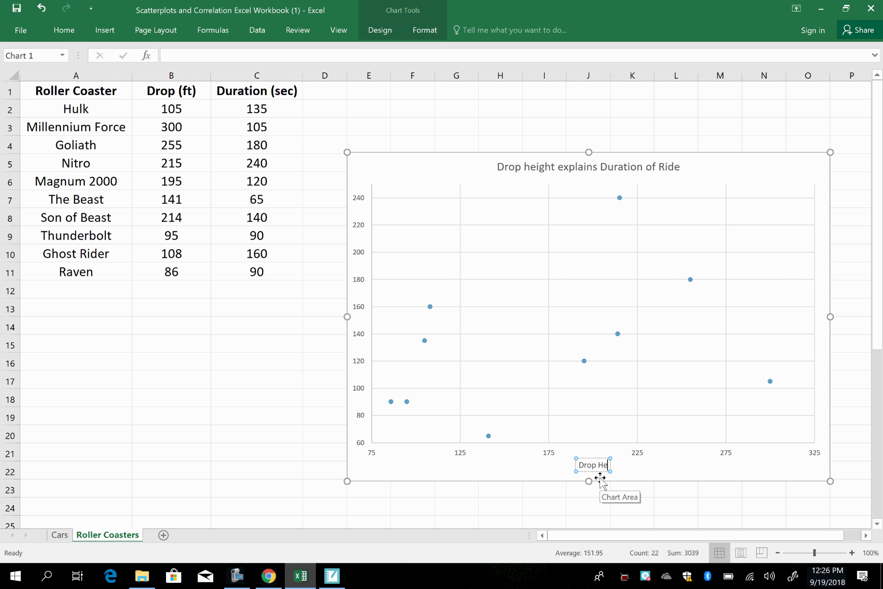
pyautogui.write('ight (ft)')
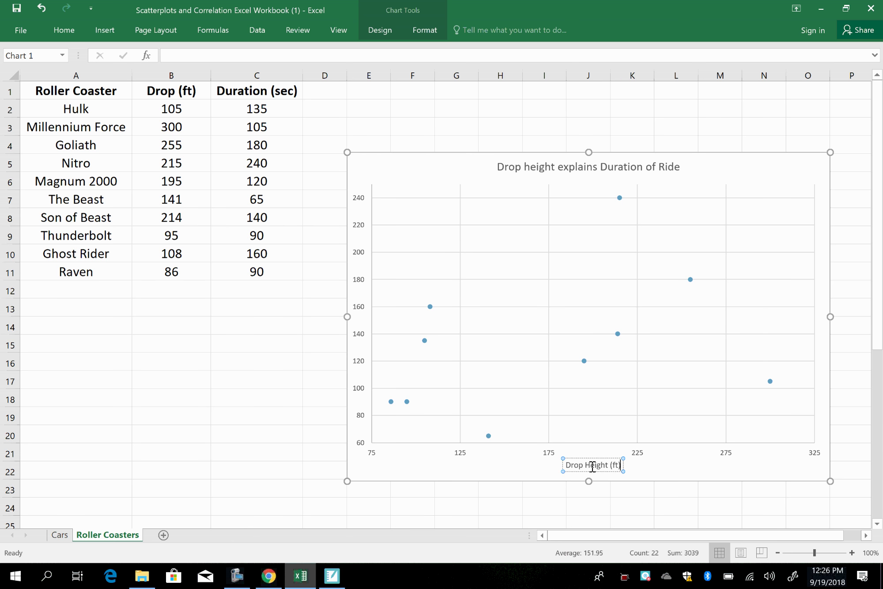
# - Set the font size of the horizontal axis title "Drop Height (ft)" to 16
pyautogui.tripleClick(592, 466)
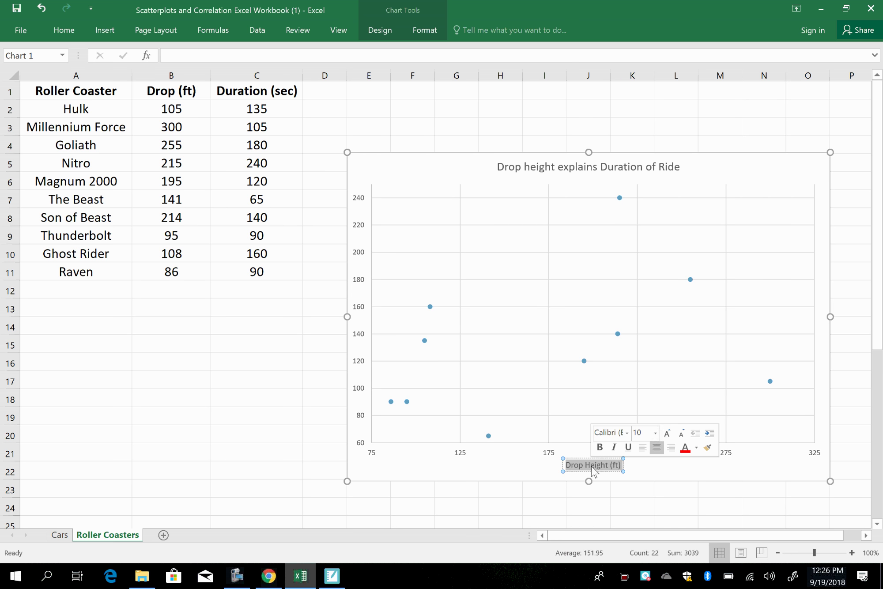
pyautogui.click(657, 430)
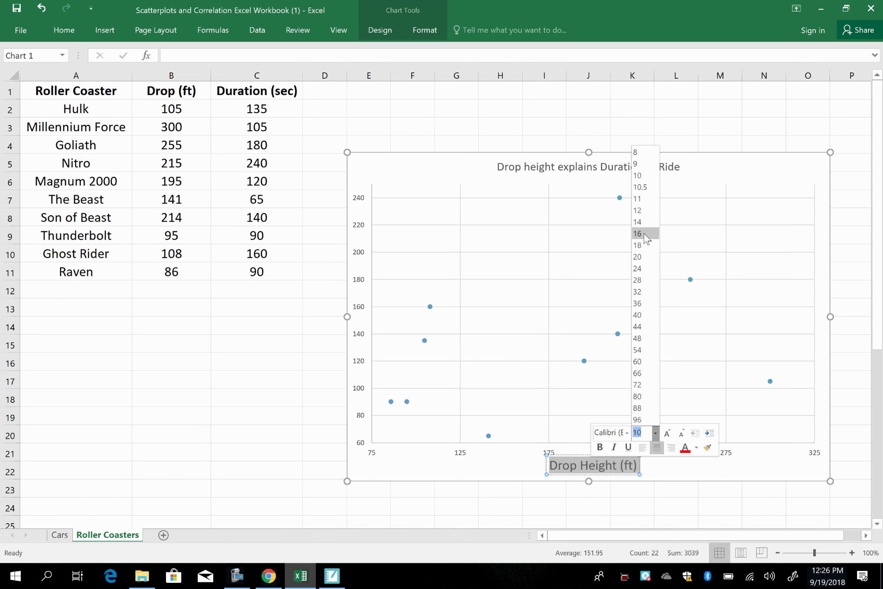
pyautogui.press('Escape')
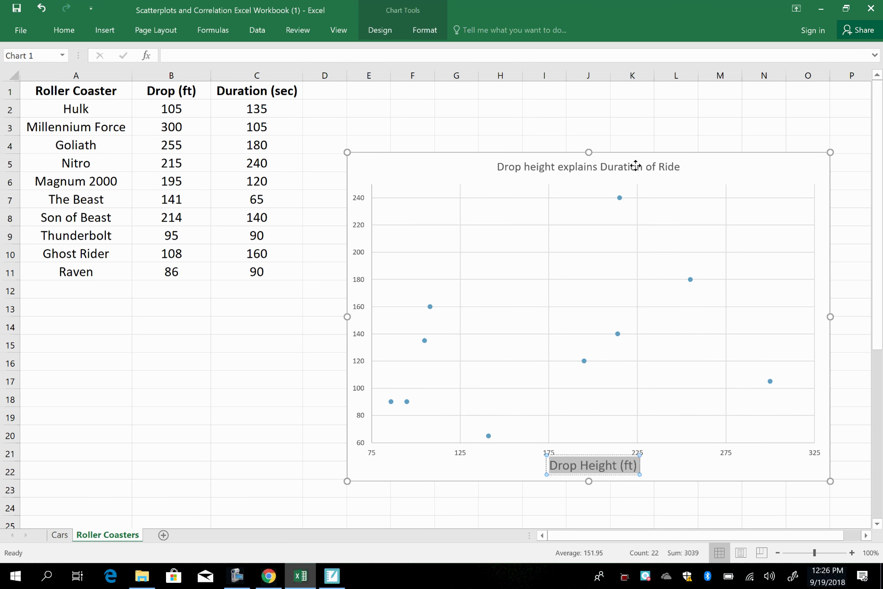
# - Set the font size of the chart title to 28 and deselect the chart
pyautogui.click(634, 165)
pyautogui.tripleClick(634, 166)
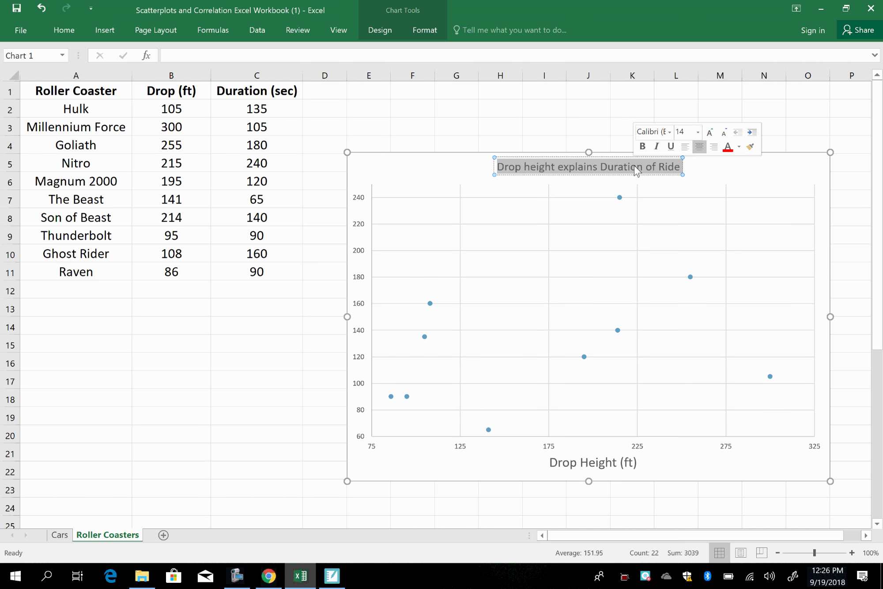
pyautogui.click(698, 132)
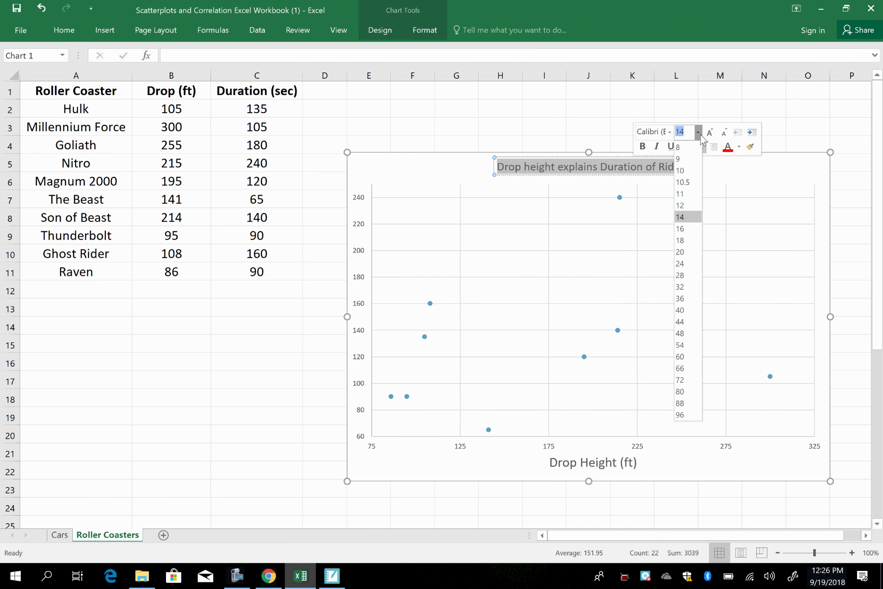
pyautogui.click(680, 275)
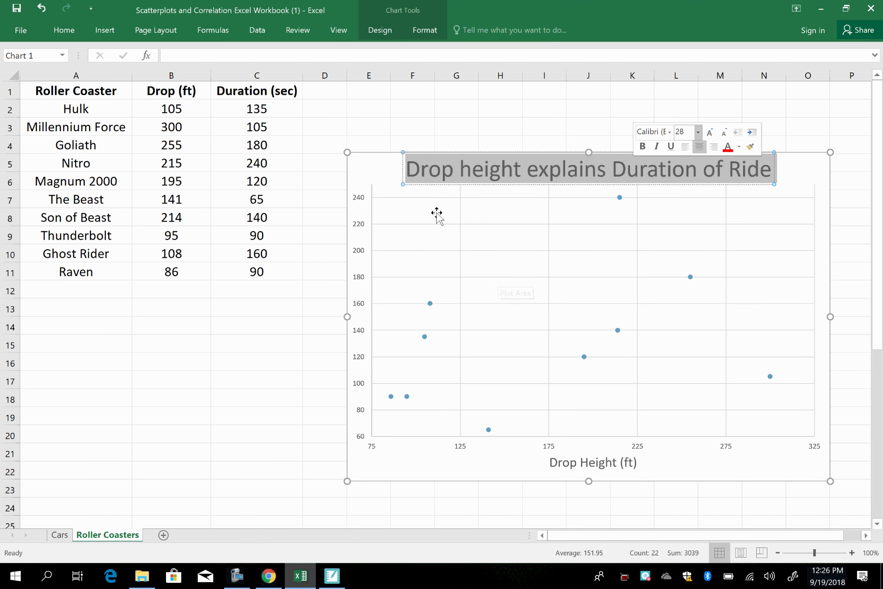
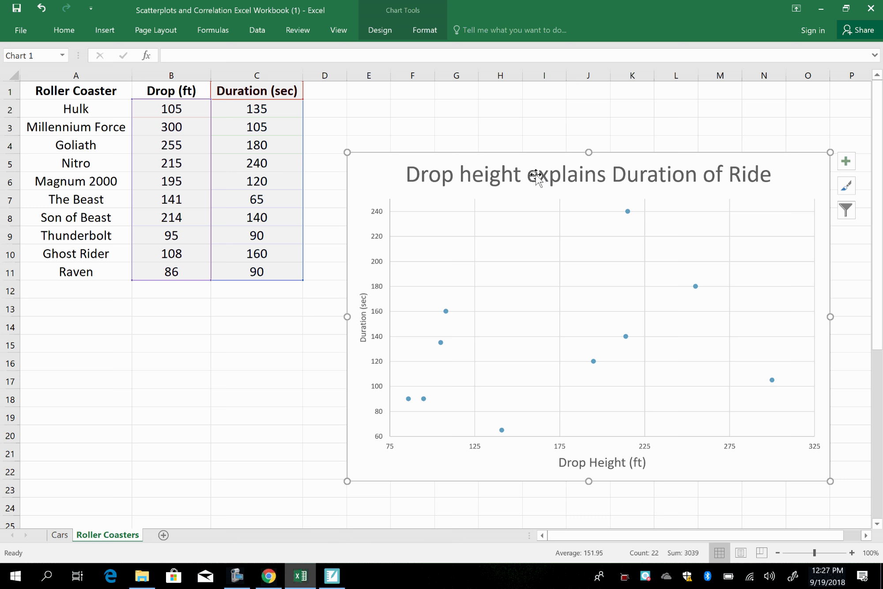
pyautogui.click(772, 126)
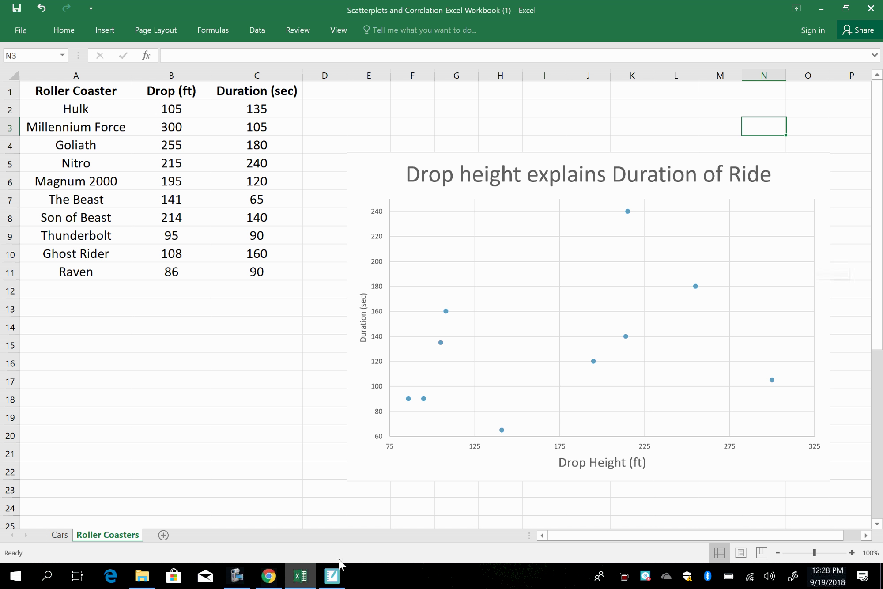
# - Switch to SMART Notebook and start a text on blank page 12 with "There is a positive,"
pyautogui.click(332, 575)
pyautogui.click(54, 512)
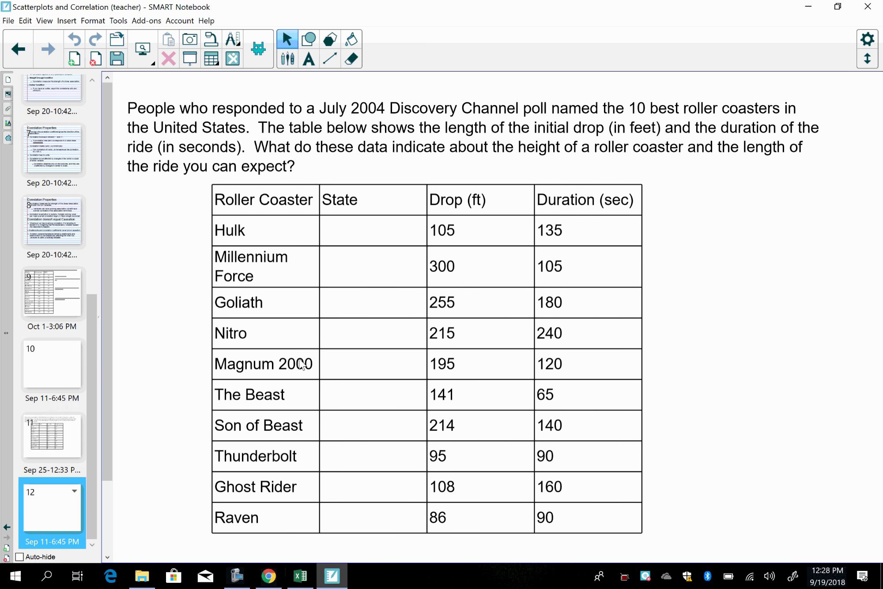
pyautogui.write('Th')
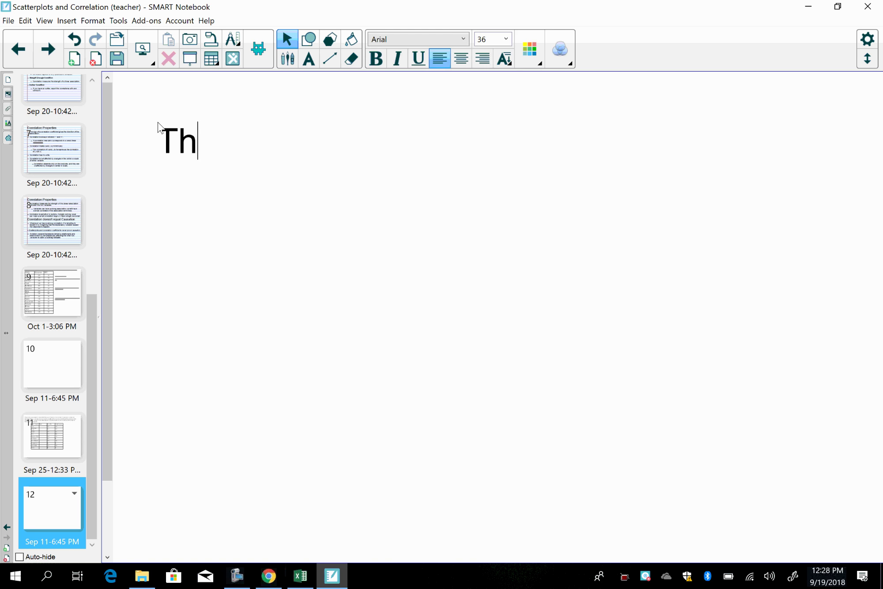
pyautogui.write('ere is a positive,')
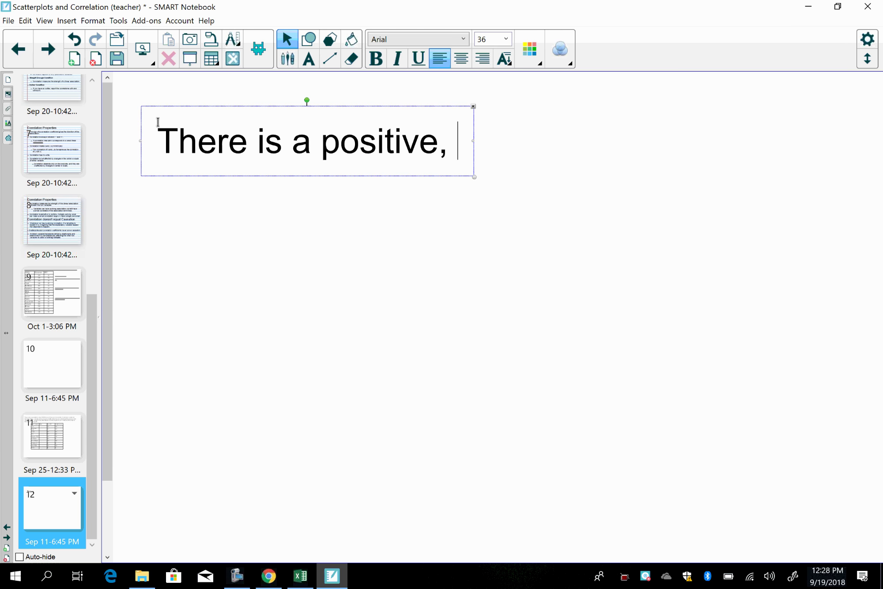
# - Switch to Excel and examine the scatterplot's points with the longest duration and the greatest drop height
pyautogui.click(332, 576)
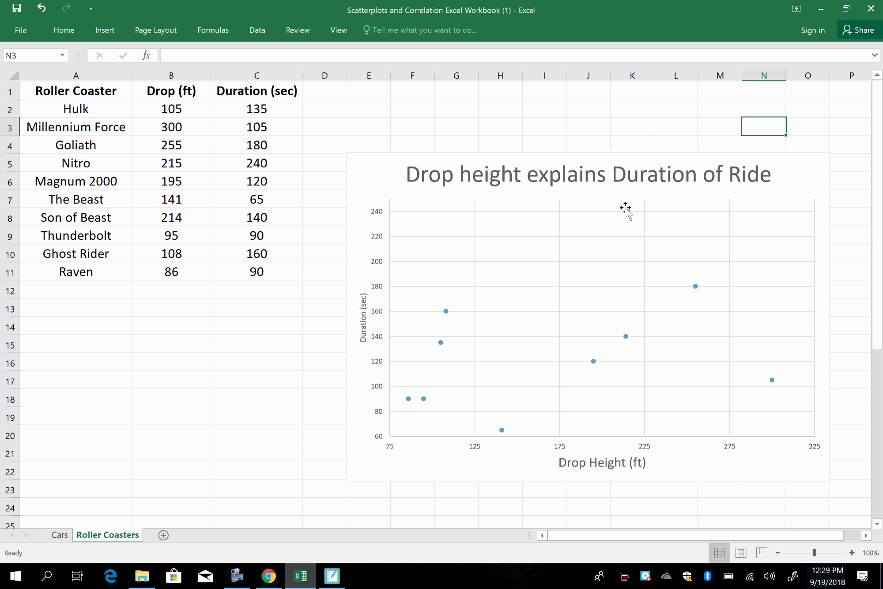
pyautogui.moveTo(628, 212)
pyautogui.moveTo(774, 380)
# - Switch back to SMART Notebook and complete the sentence with "linear, weak association between drop height and duration of roller coaster."
pyautogui.click(332, 575)
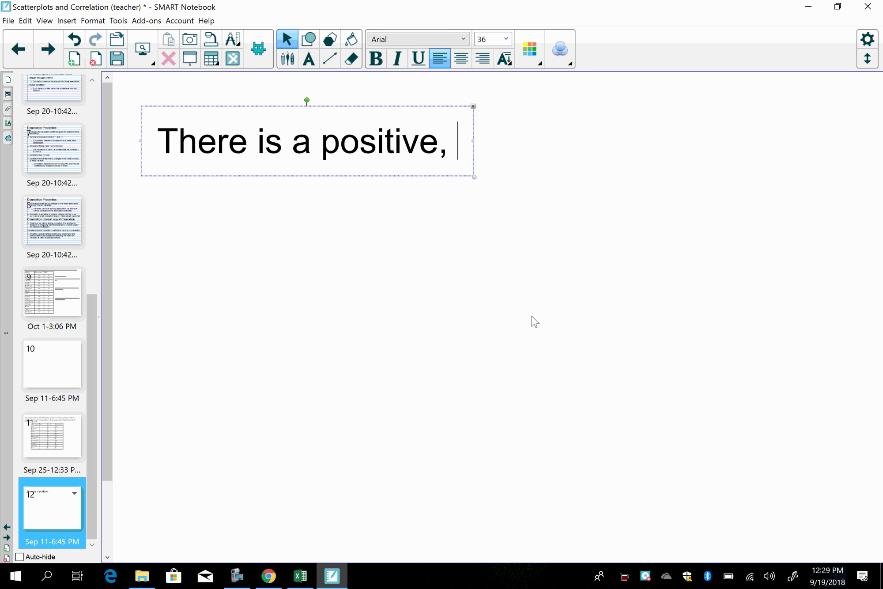
pyautogui.write('linear, wea')
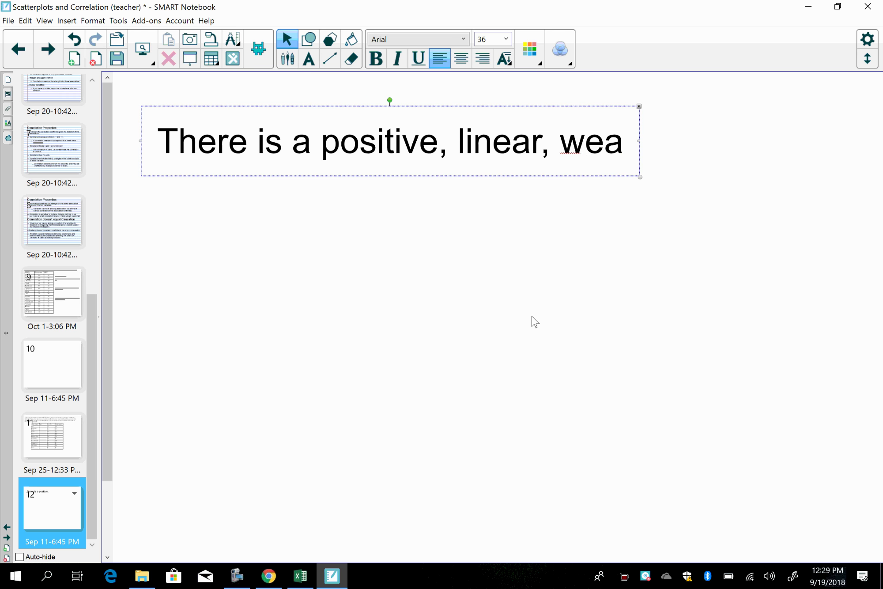
pyautogui.write('k as')
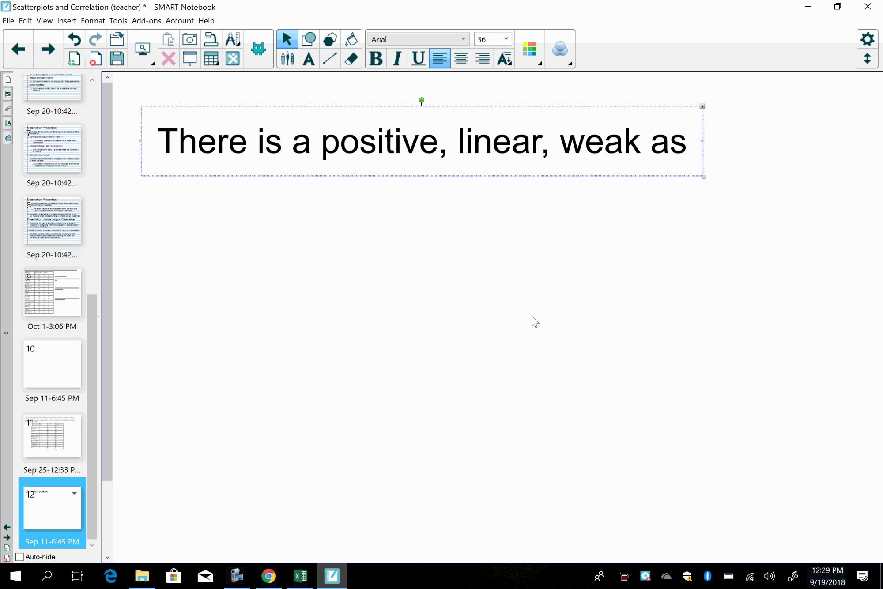
pyautogui.write('sociation between ')
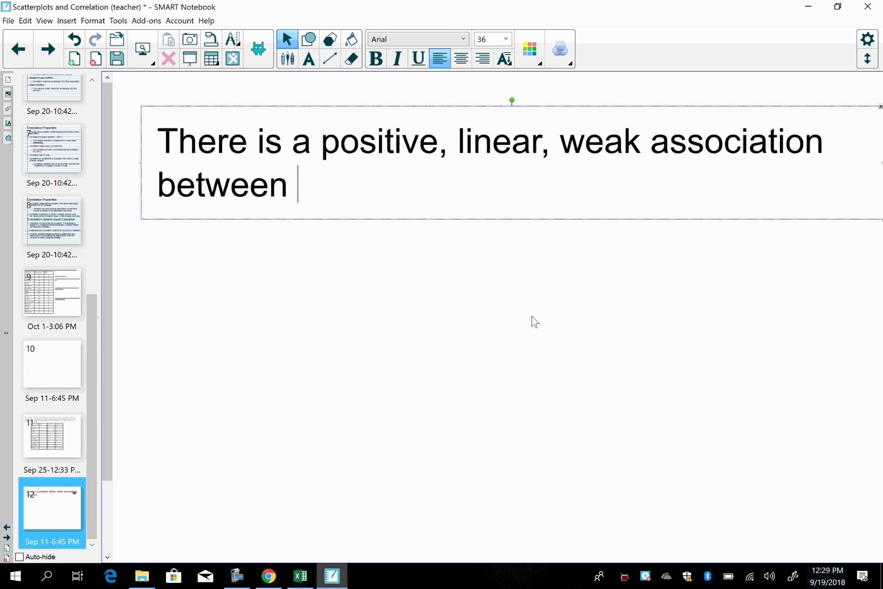
pyautogui.write('drop height ')
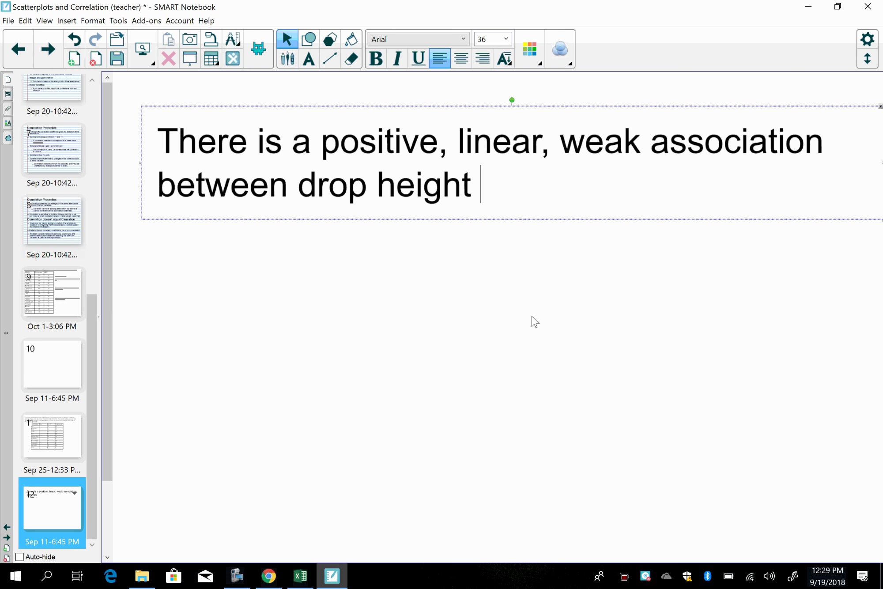
pyautogui.write('and duration')
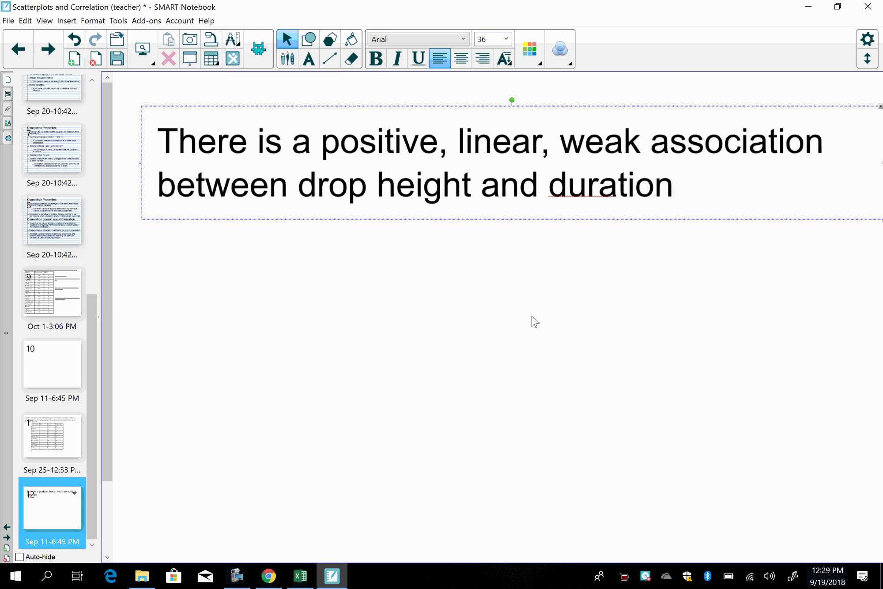
pyautogui.write(' of roller coaster.')
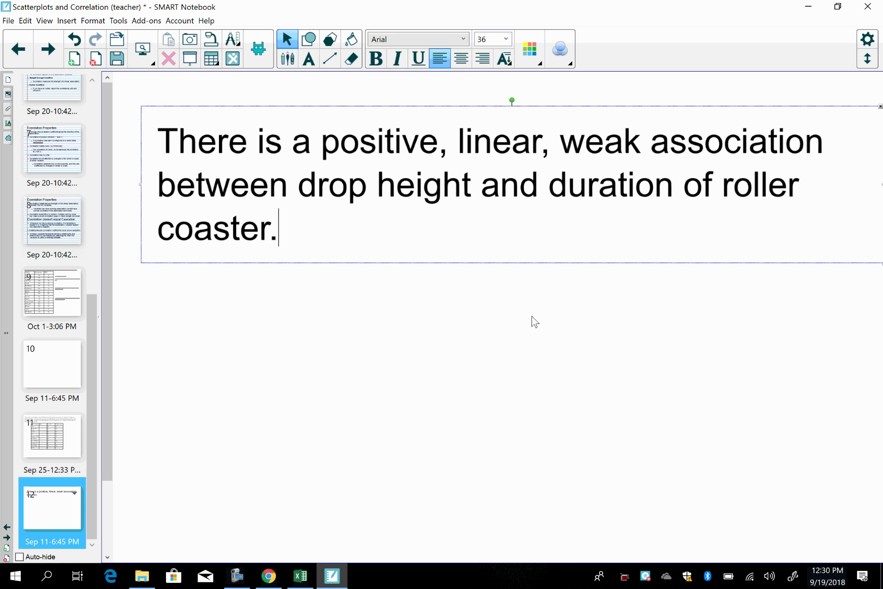
pyautogui.click(504, 320)
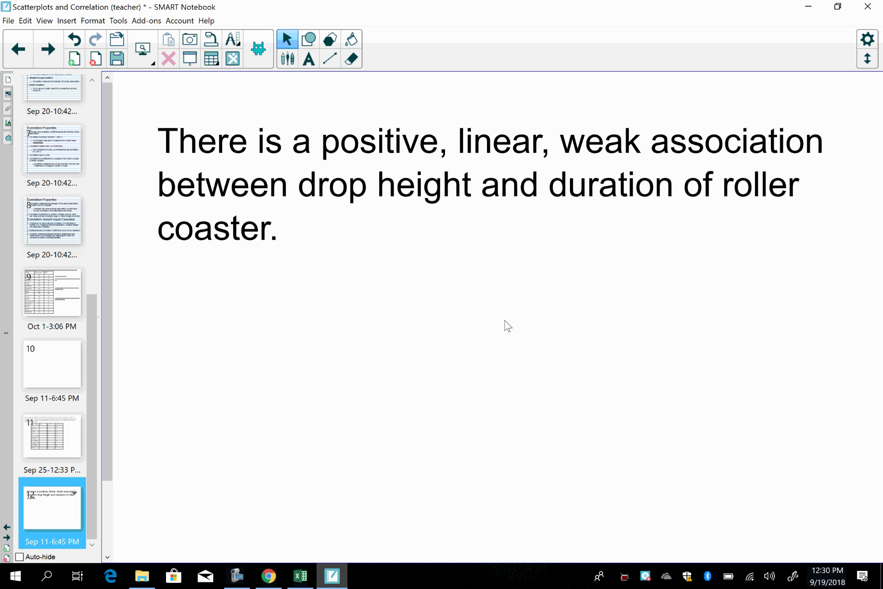